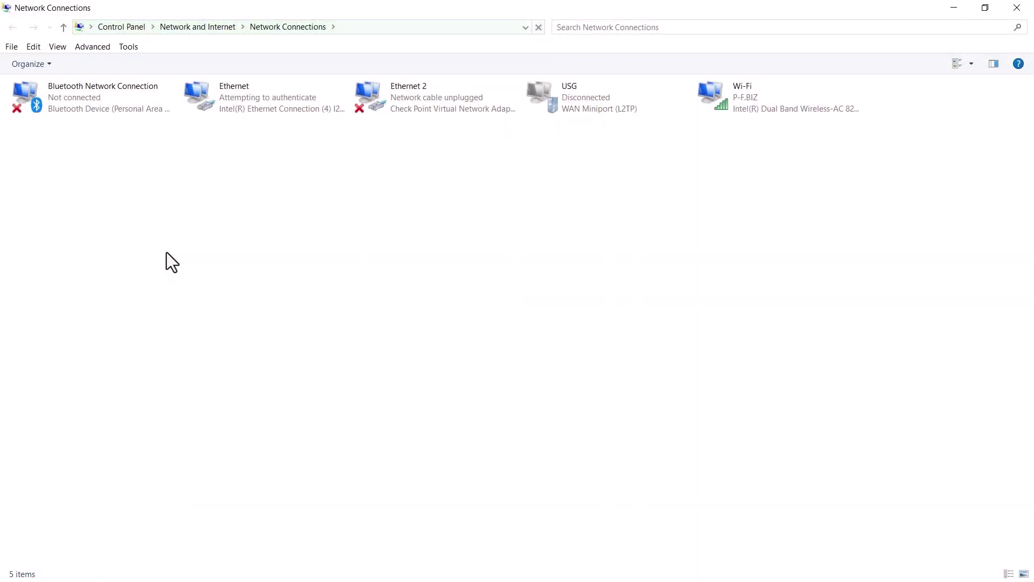
# - Give the Ethernet adapter static IPv4 192.168.178.2, mask 255.255.255.0, gateway 192.168.178.10
pyautogui.click(251, 105)
pyautogui.rightClick(251, 104)
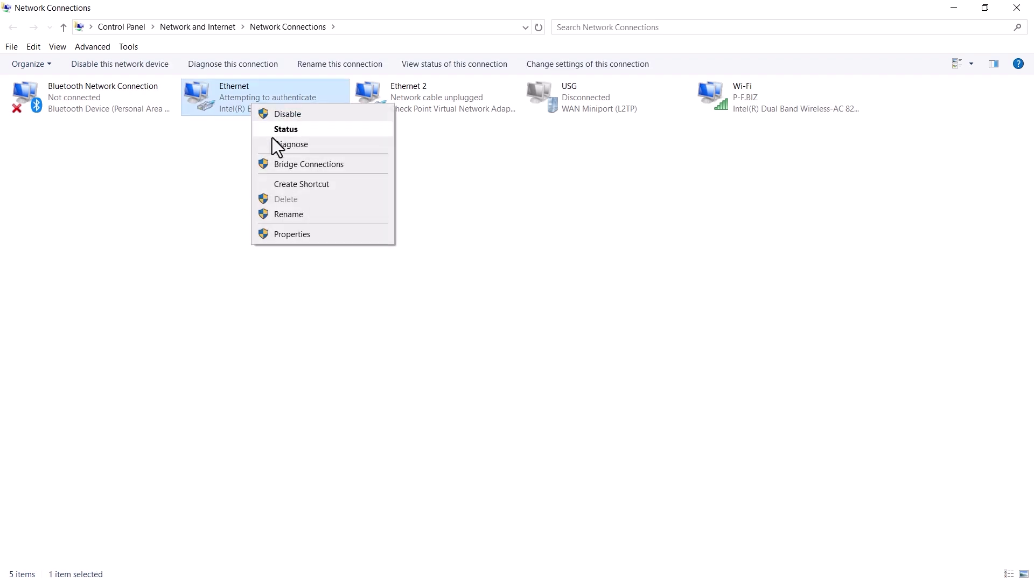
pyautogui.click(300, 234)
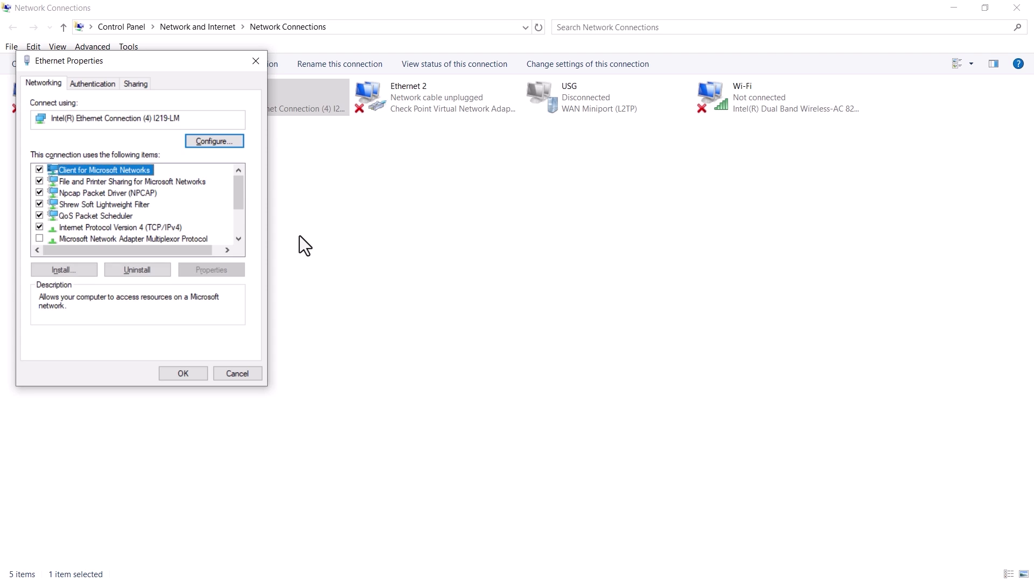
pyautogui.click(153, 228)
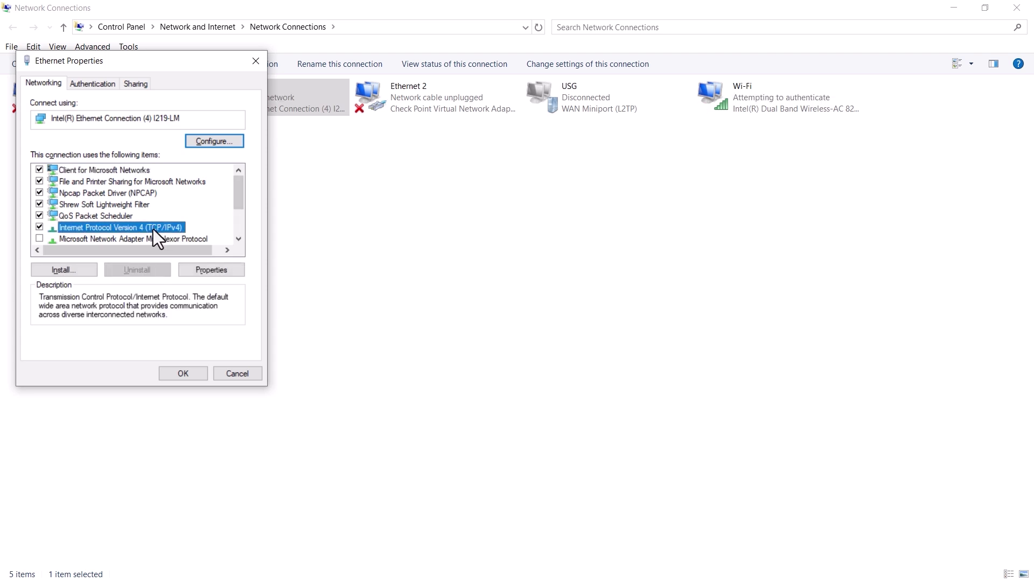
pyautogui.click(204, 269)
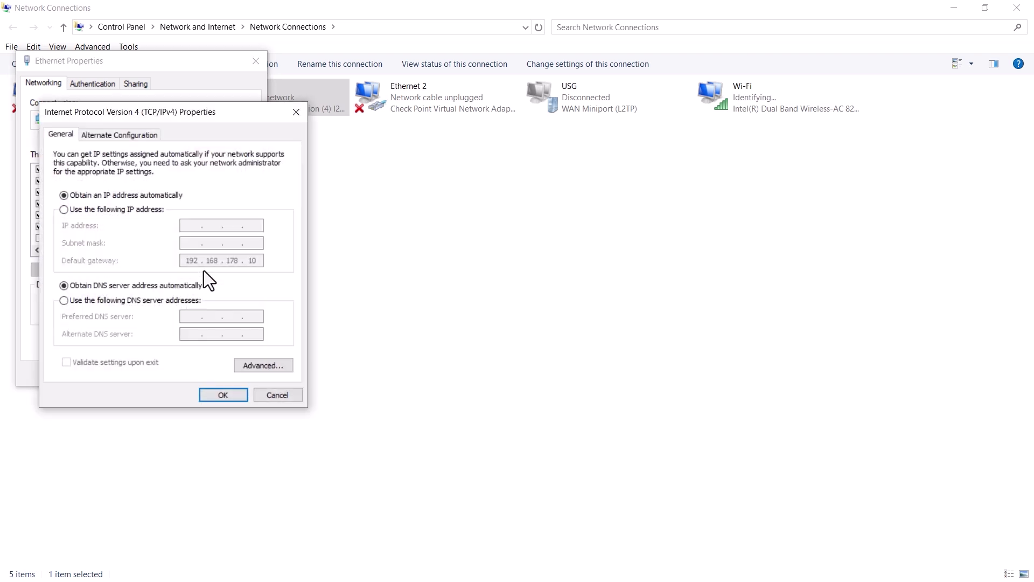
pyautogui.click(112, 211)
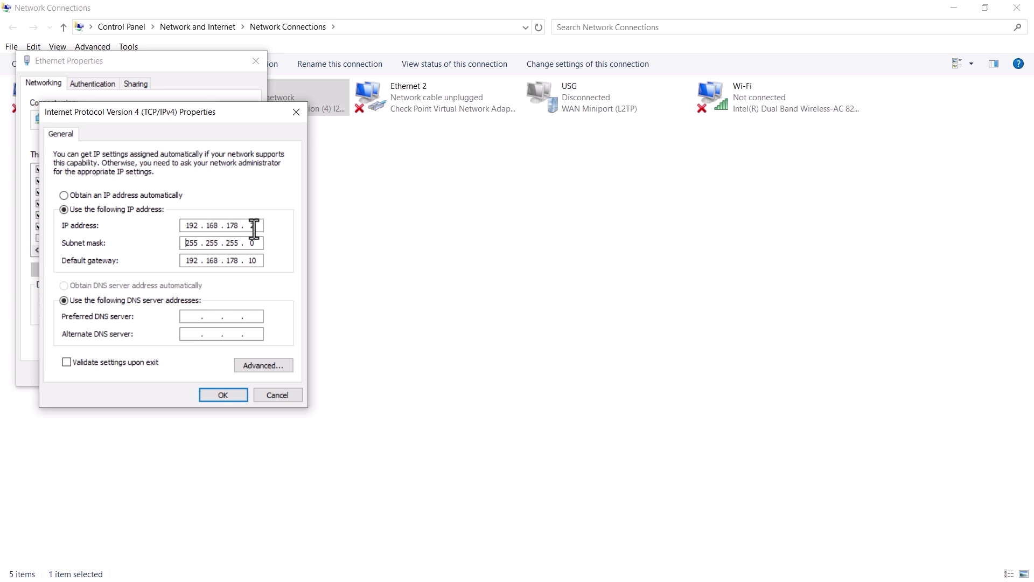
pyautogui.click(220, 395)
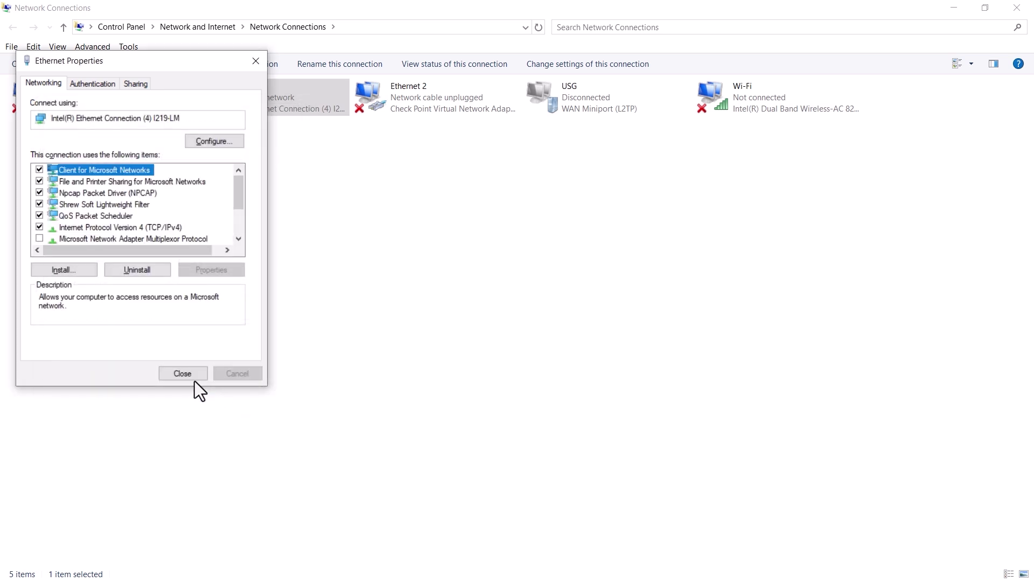
# - Close the Ethernet connection's properties dialog
pyautogui.click(187, 368)
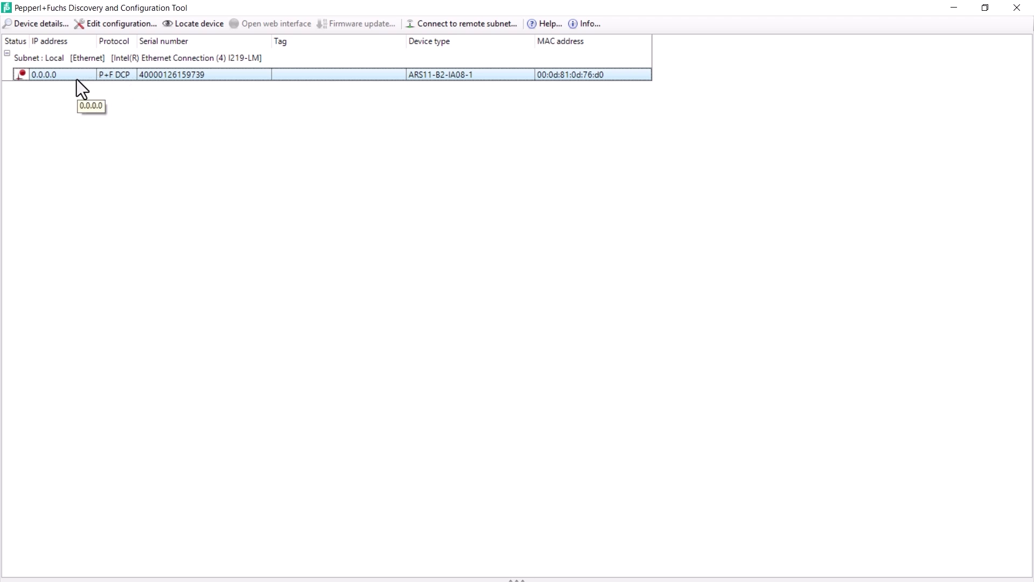
# - Disable DHCP on the switch and apply IP 192.168.178.3 with mask 255.255.255.0
pyautogui.click(118, 27)
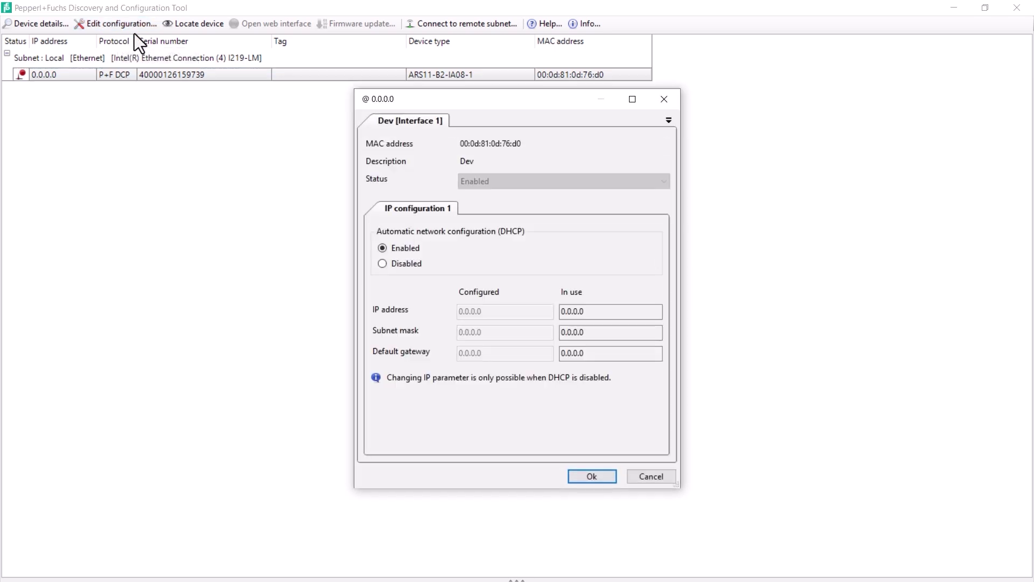
pyautogui.click(382, 264)
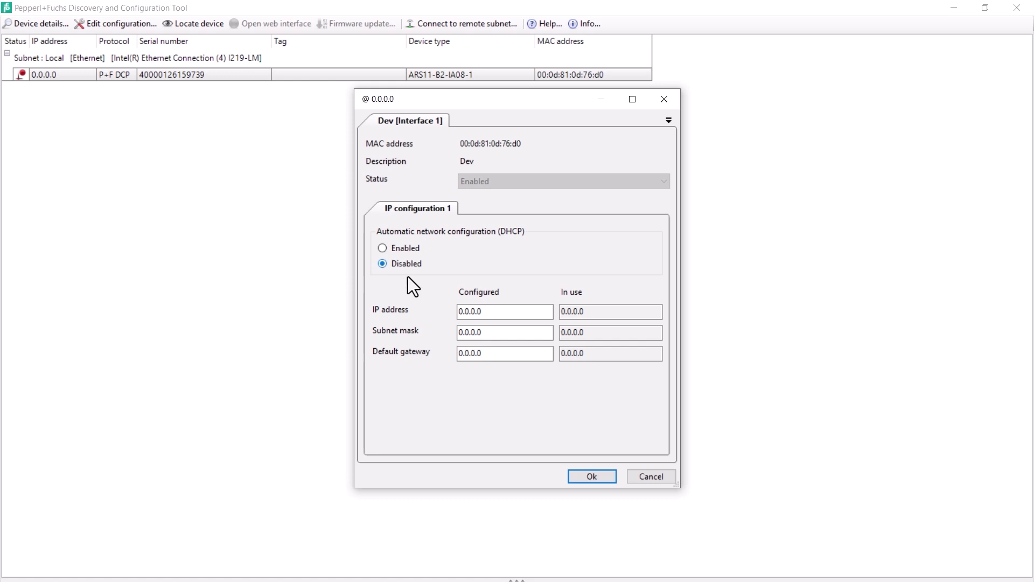
pyautogui.doubleClick(478, 311)
pyautogui.hotkey('ctrl', 'a')
pyautogui.write('192.168')
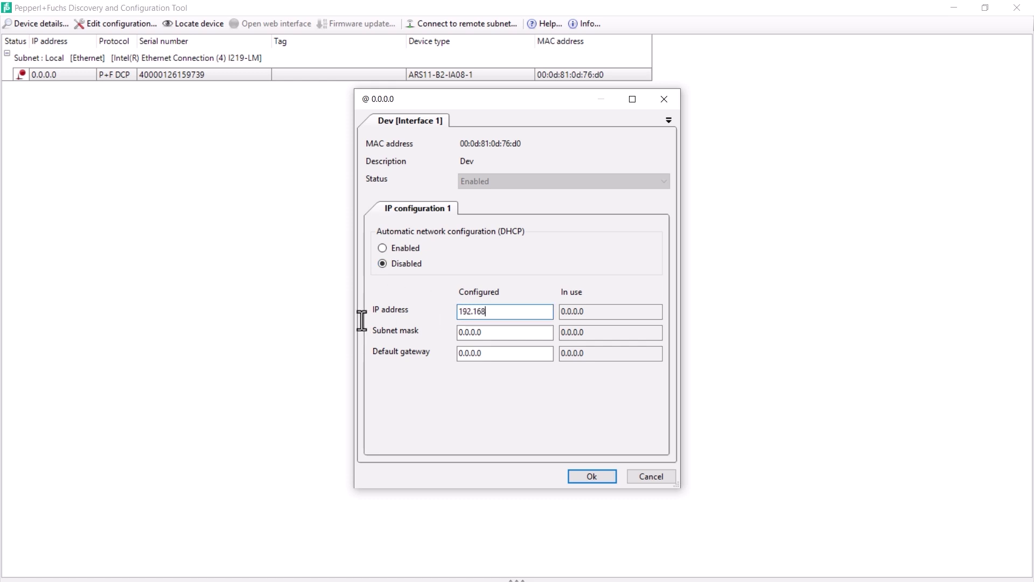
pyautogui.write('.178.3')
pyautogui.click(477, 332)
pyautogui.hotkey('ctrl', 'a')
pyautogui.write('255.255.255.')
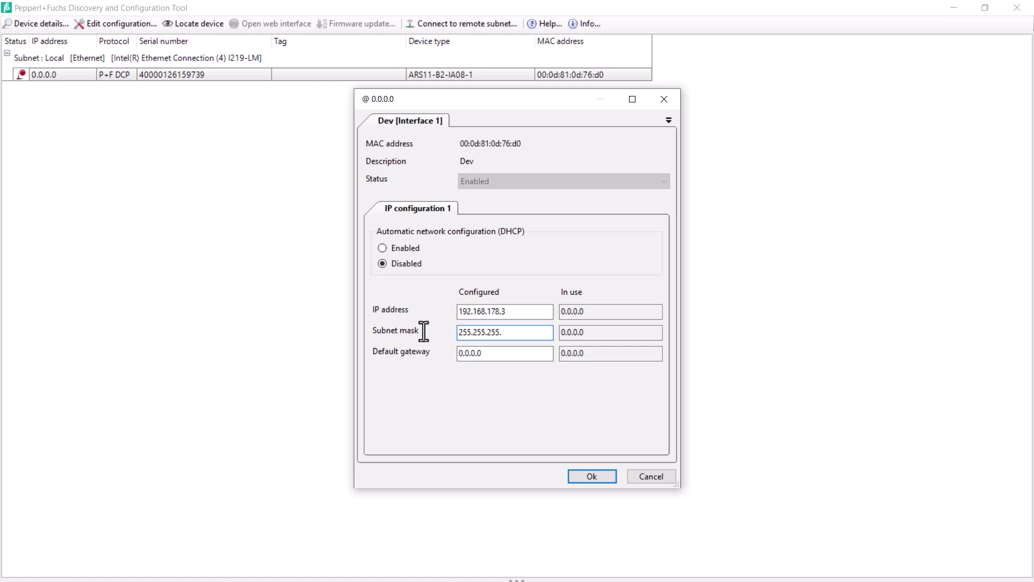
pyautogui.write('0')
pyautogui.click(584, 474)
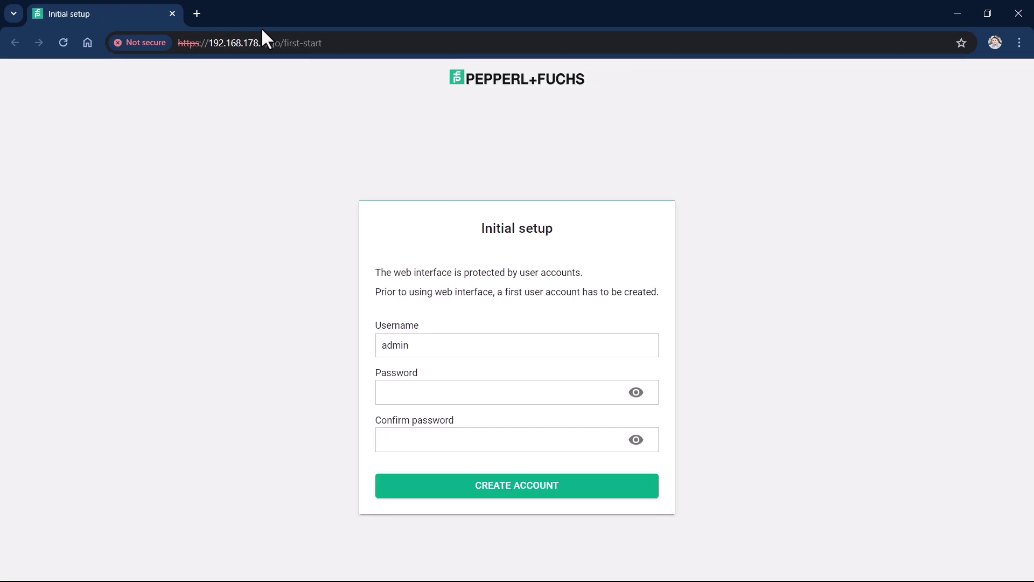
# - Create the admin account by entering and confirming its password
pyautogui.click(397, 391)
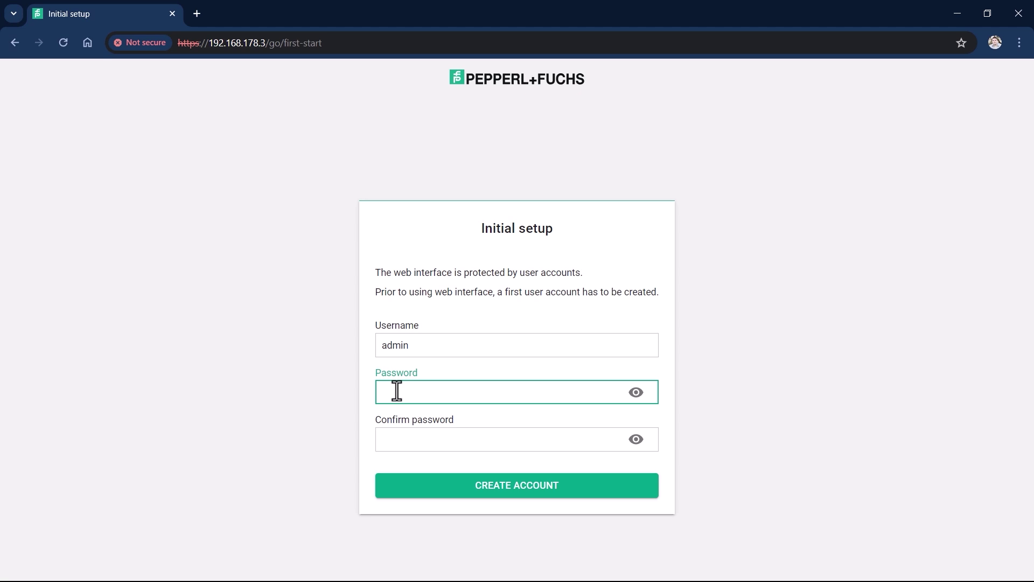
pyautogui.press('Tab')
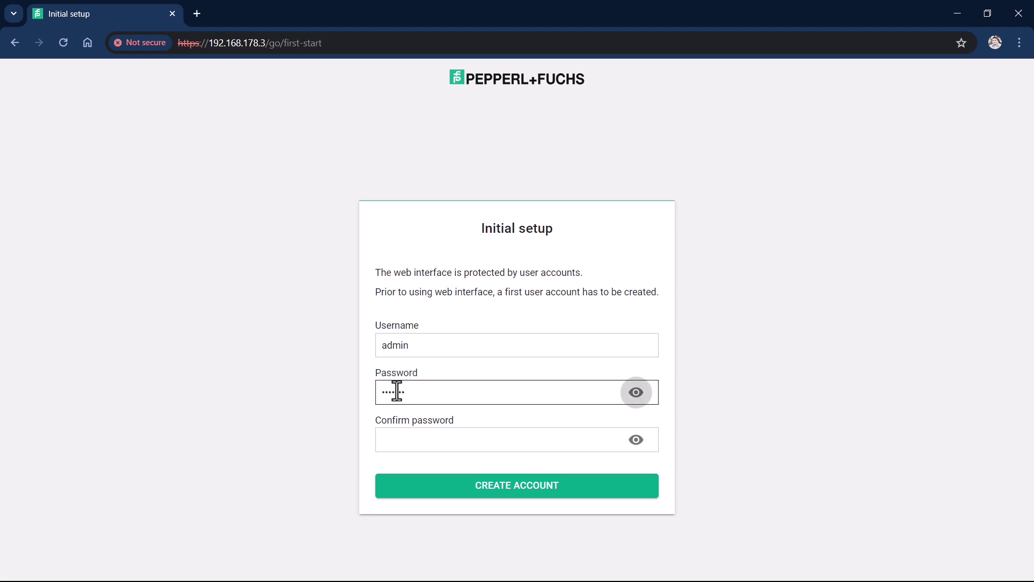
pyautogui.click(416, 443)
pyautogui.write('•••••••')
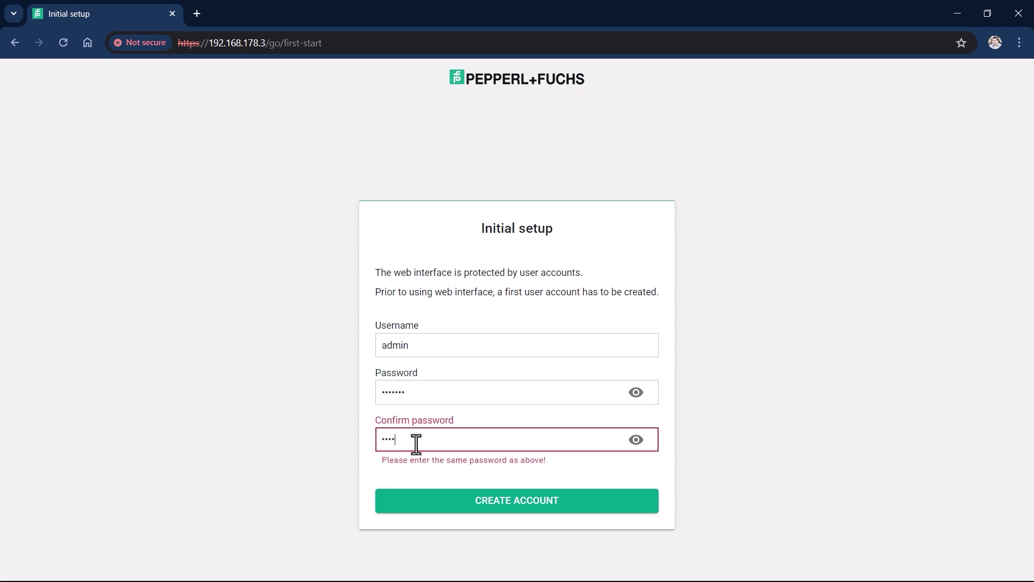
pyautogui.press('Return')
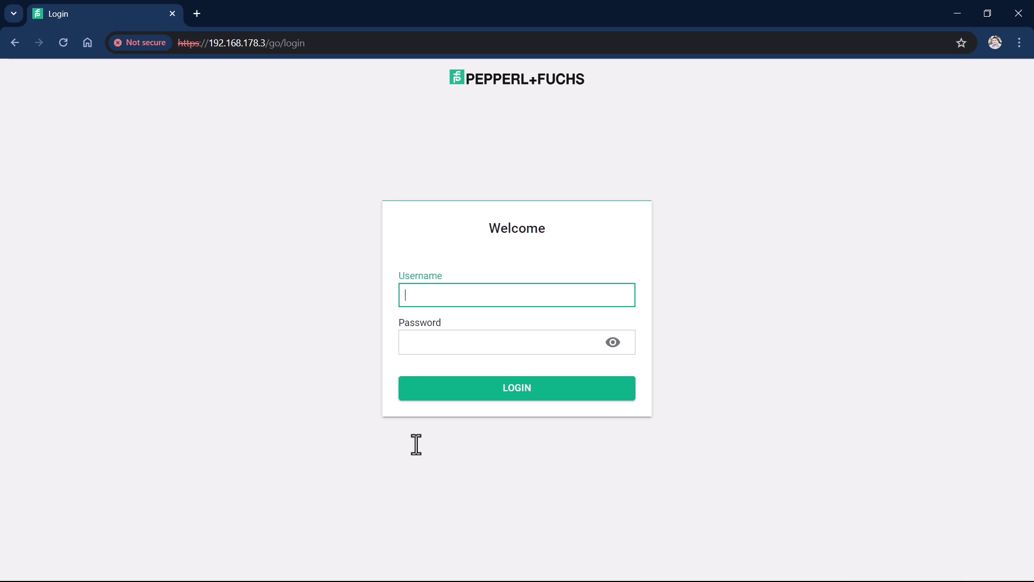
# - Log in as admin with the account password
pyautogui.write('admin')
pyautogui.press('Tab')
pyautogui.write('•••••')
pyautogui.press('Return')
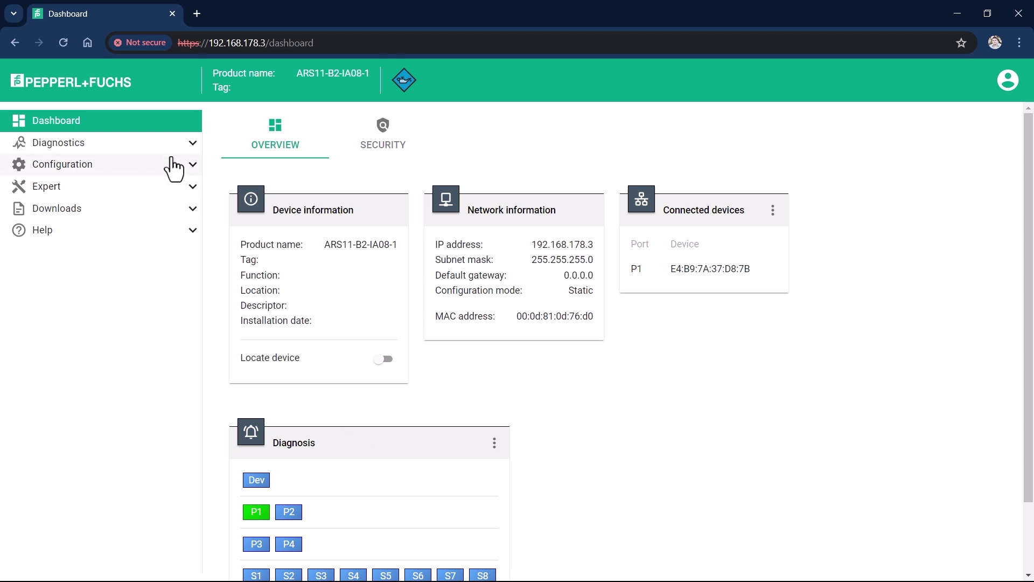
# - Expand Diagnostics, Configuration and Downloads, then go through Documents to the Drivers downloads page
pyautogui.click(192, 144)
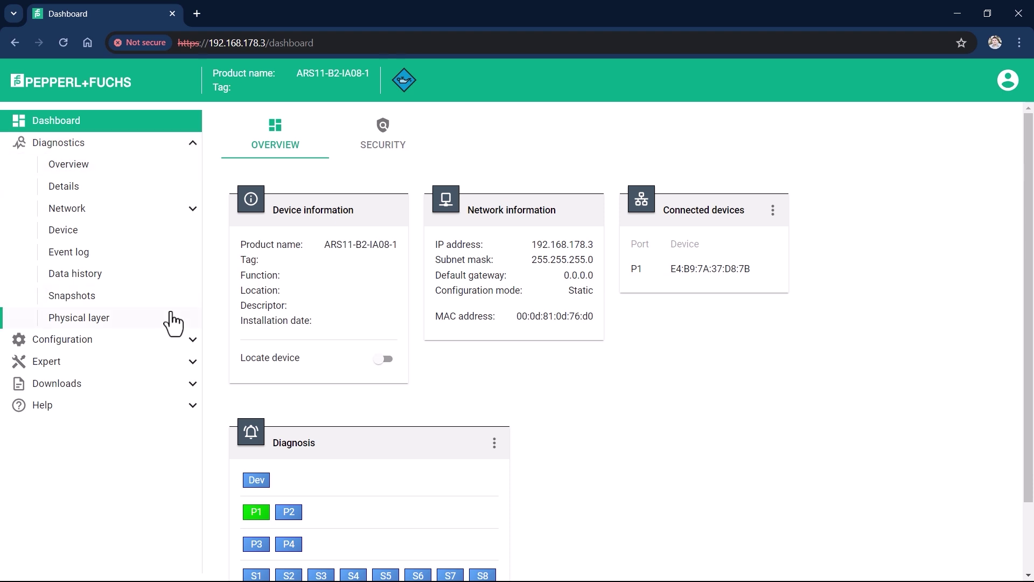
pyautogui.click(192, 349)
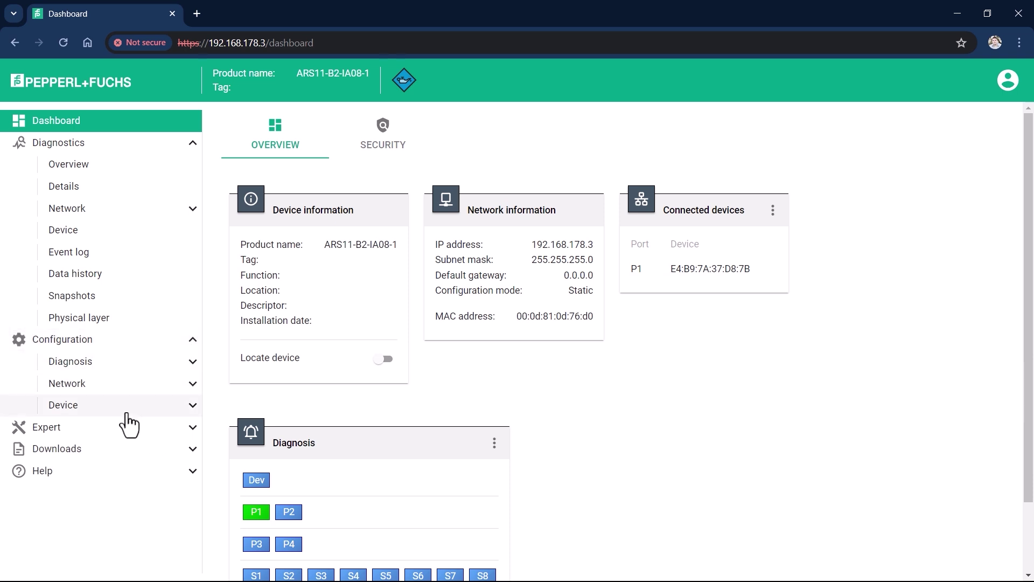
pyautogui.click(193, 449)
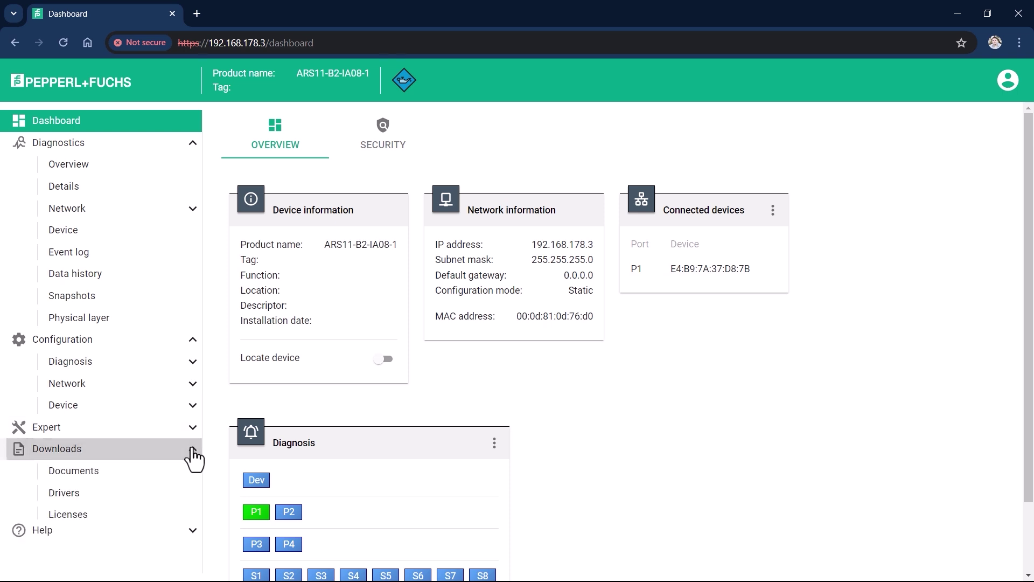
pyautogui.click(119, 474)
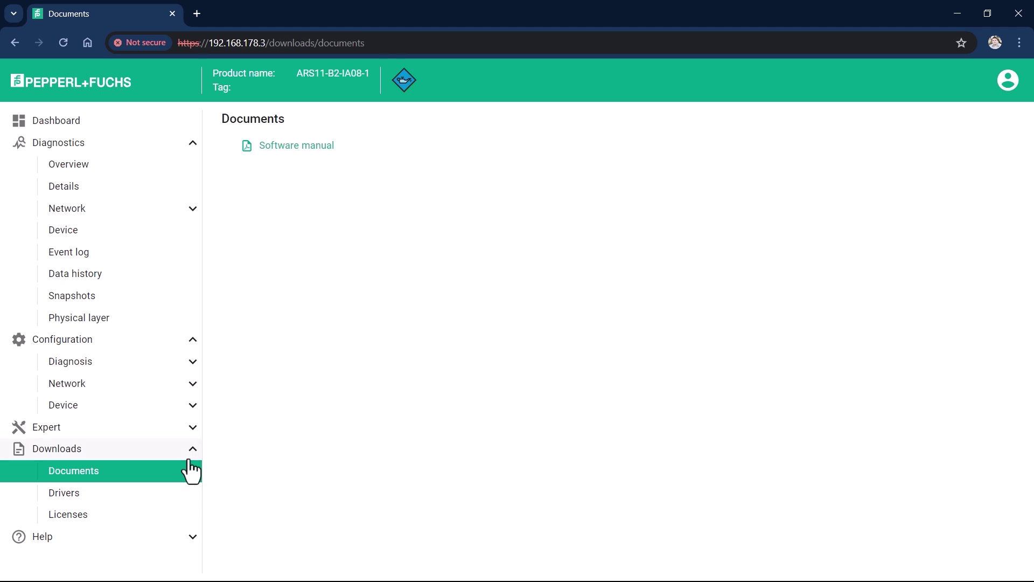
pyautogui.click(83, 498)
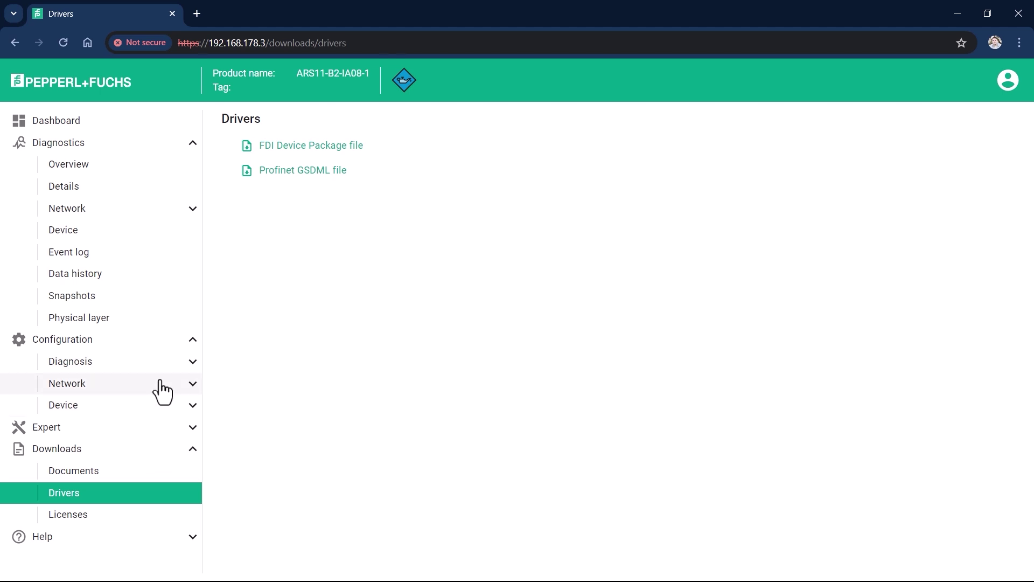
# - Expand the Device configuration options and open the Firmware update page
pyautogui.click(151, 412)
pyautogui.scroll(-3, 149, 415)
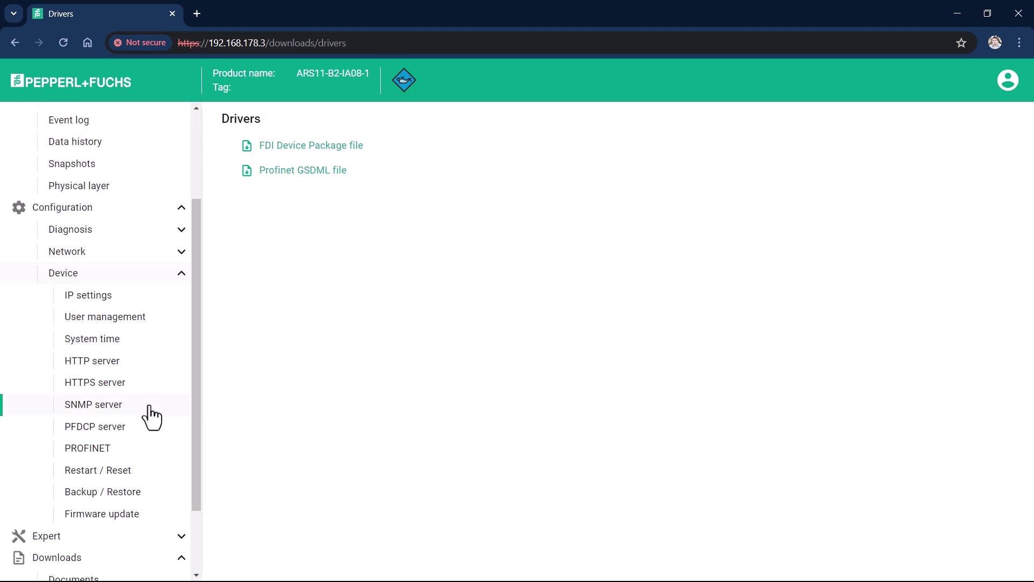
pyautogui.click(114, 517)
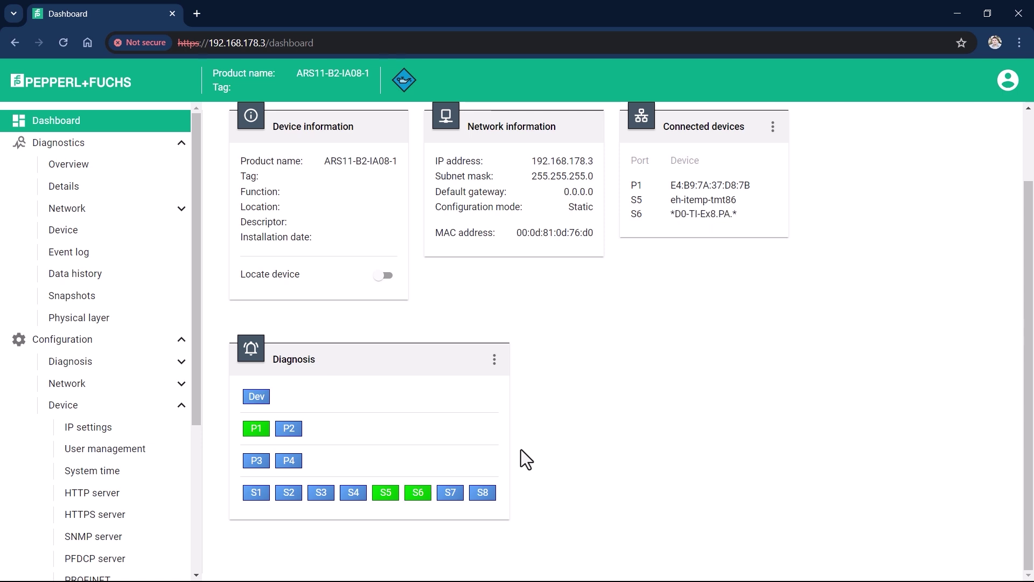
# - Show spur S5 diagnostics with LLDP details of its connected eh-itemp-tmt86 device
pyautogui.click(382, 494)
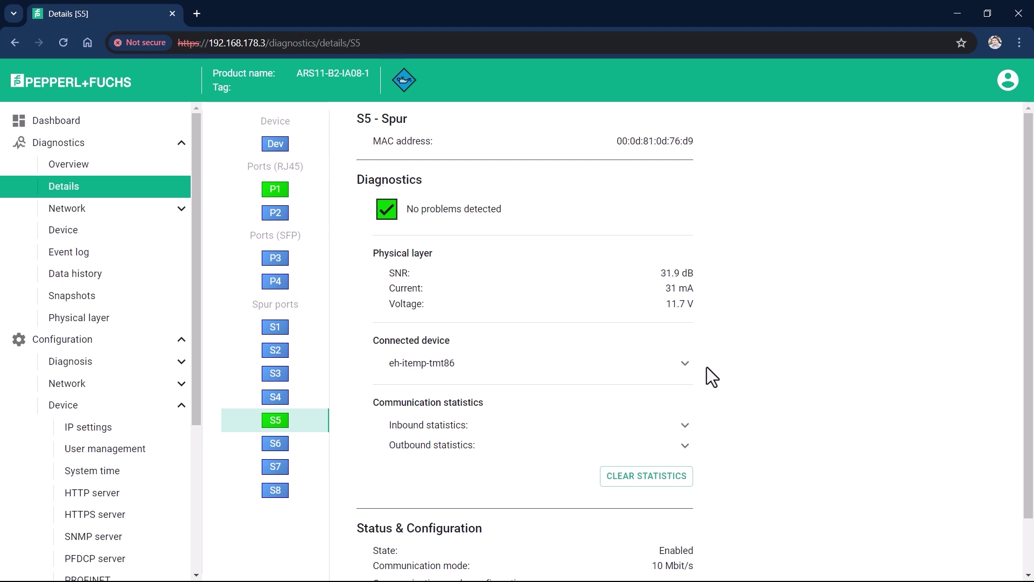
pyautogui.click(685, 363)
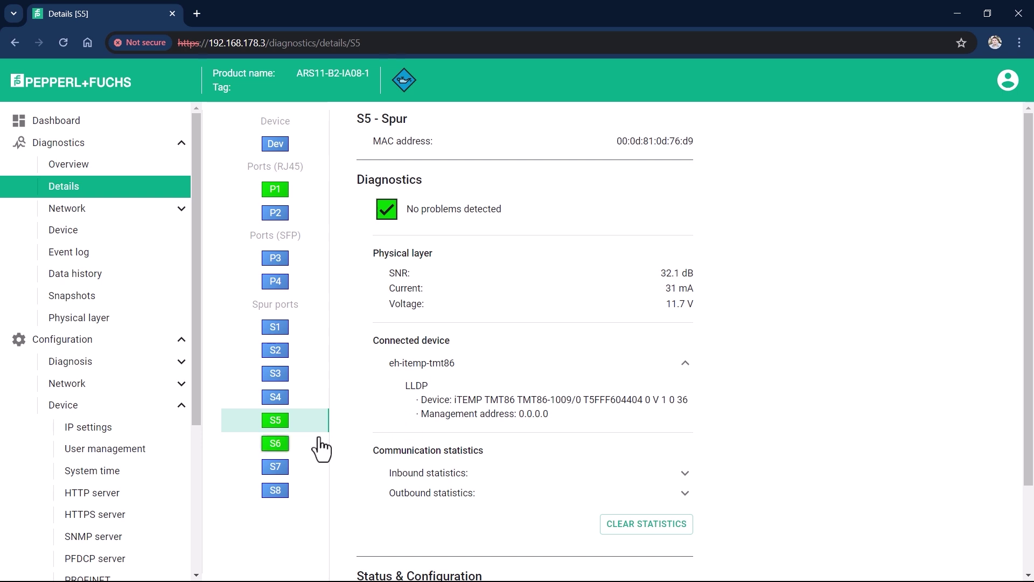
# - Show spur S6 details down to its connected PROFIBUS device D0-TI-Ex8.PA
pyautogui.click(274, 447)
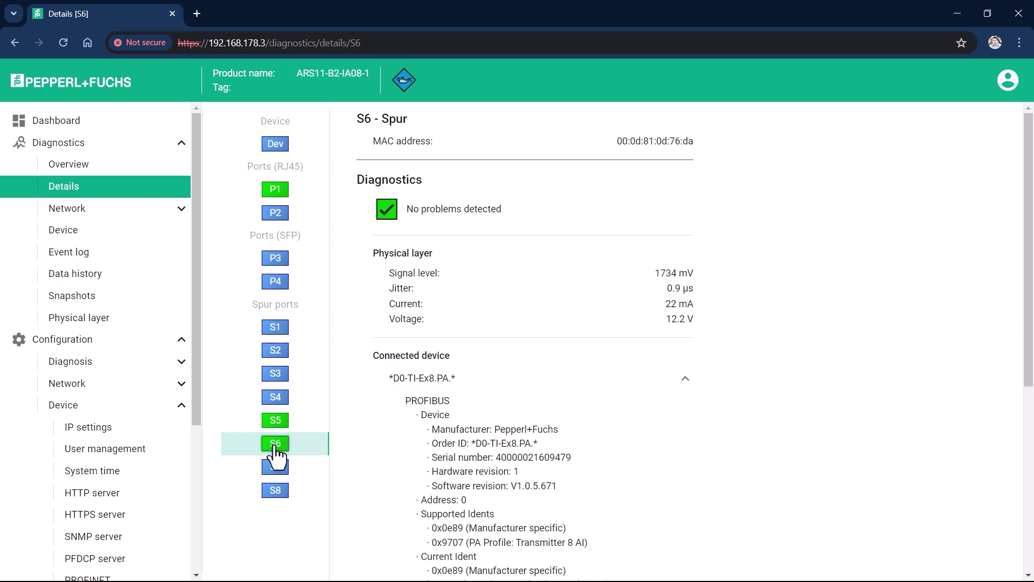
pyautogui.scroll(-1, 726, 380)
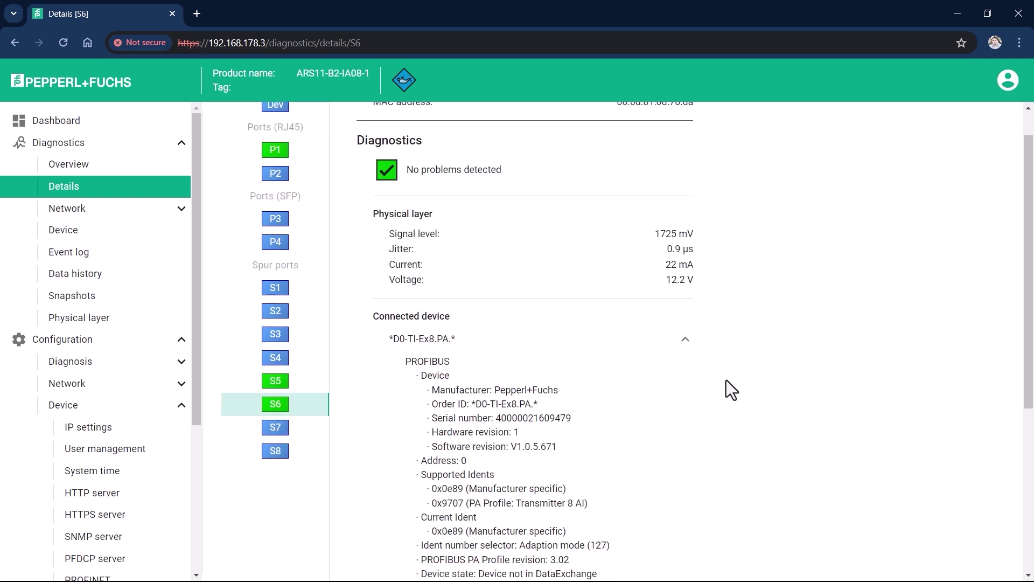
pyautogui.scroll(-2, 726, 380)
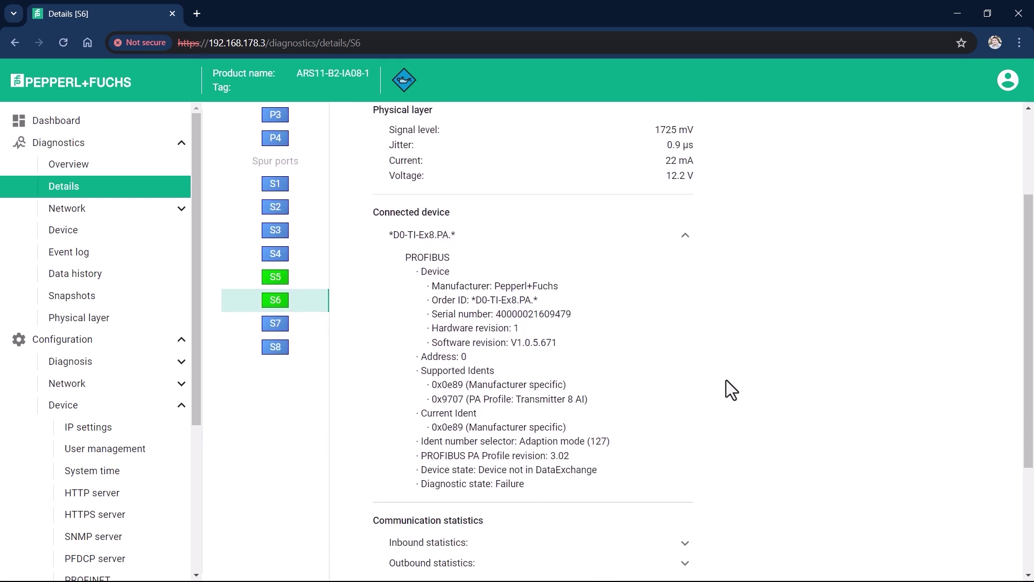